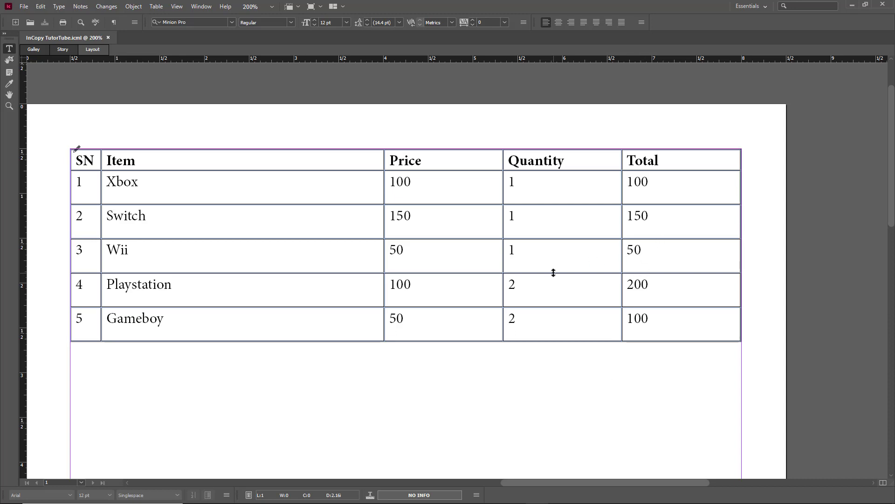
Put the cursor in the Xbox cell and briefly show, reposition, then close the Table Styles panel.
click(216, 184)
click(206, 7)
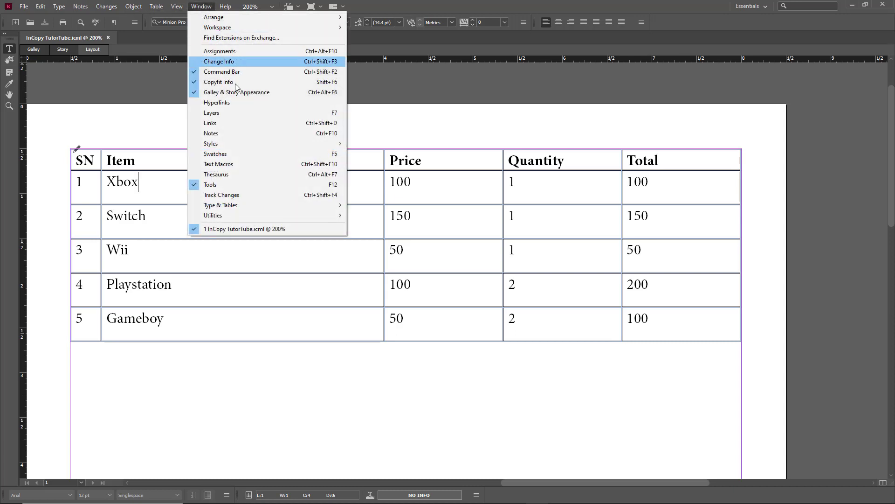
mouse_move(239, 144)
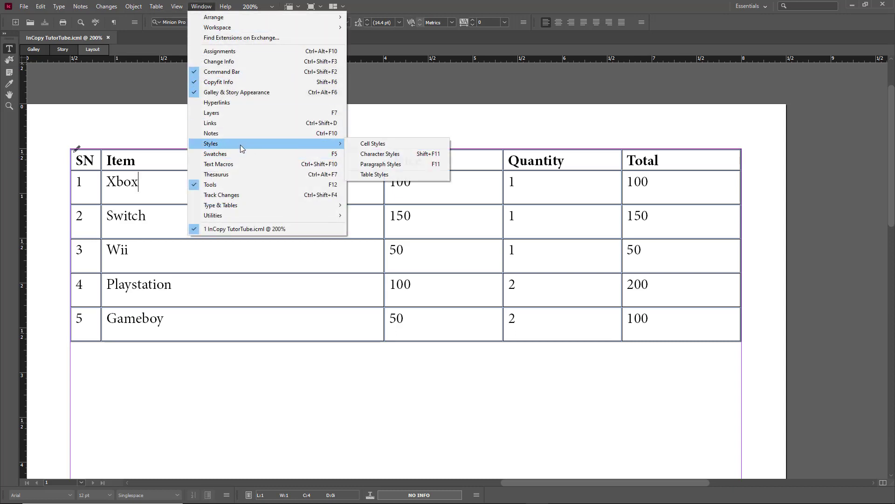
click(399, 180)
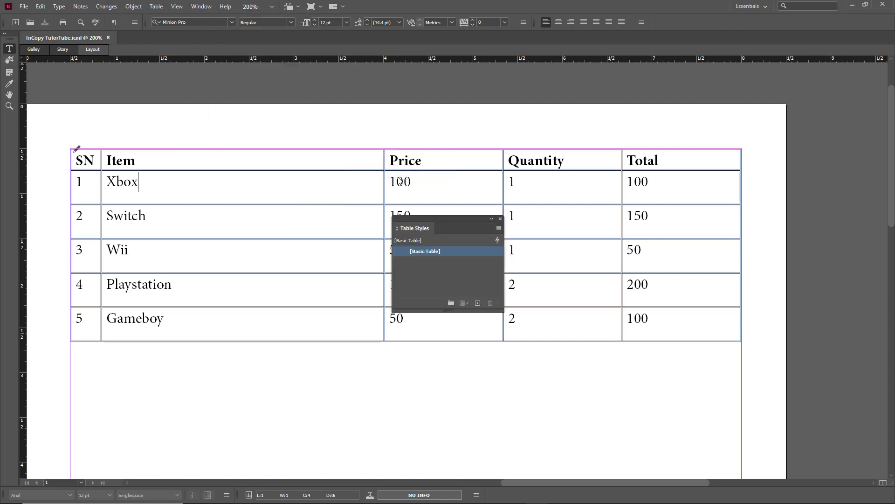
drag(454, 219, 637, 214)
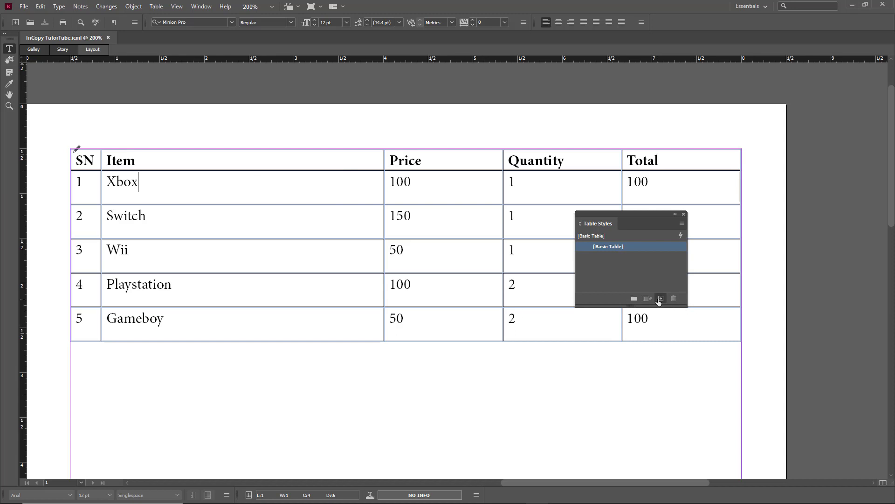
click(684, 214)
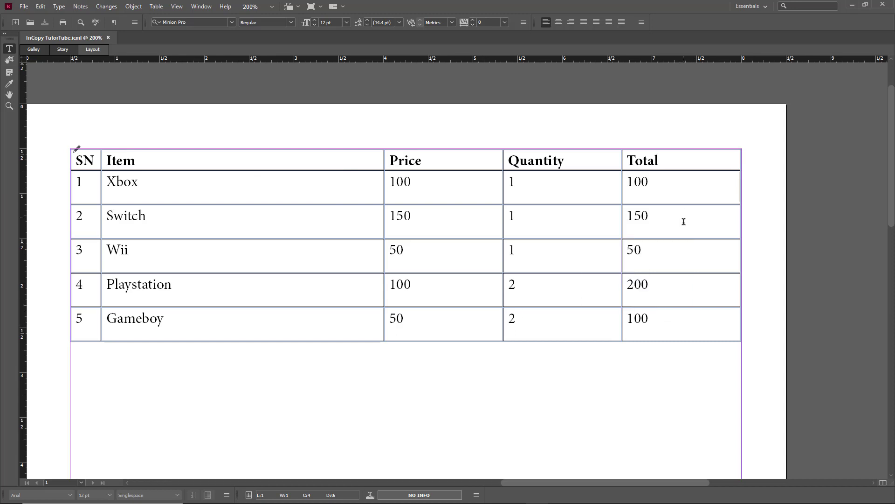
Set the table's alternating fills to Every Other Row using the C=100 cyan swatch.
click(96, 158)
click(156, 7)
mouse_move(181, 51)
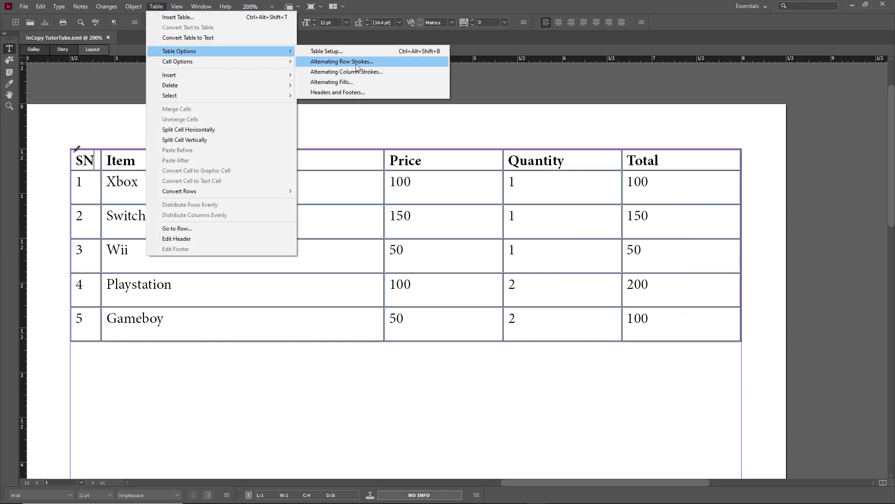
click(355, 82)
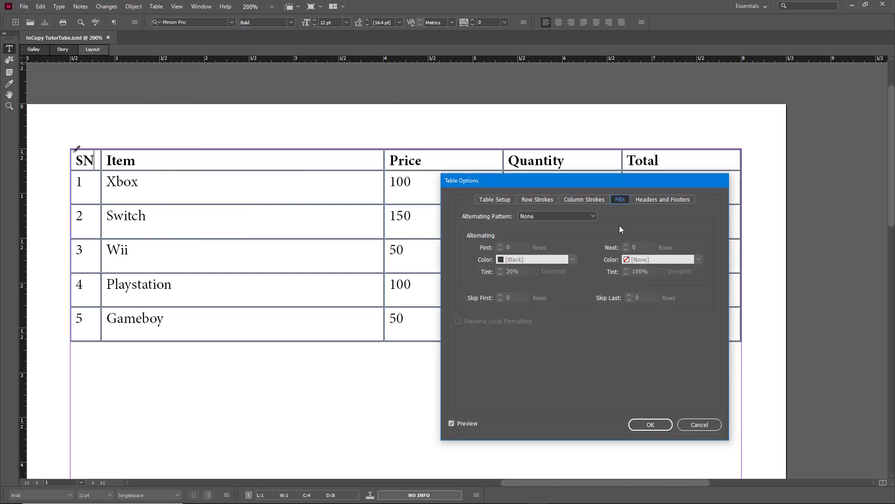
click(559, 217)
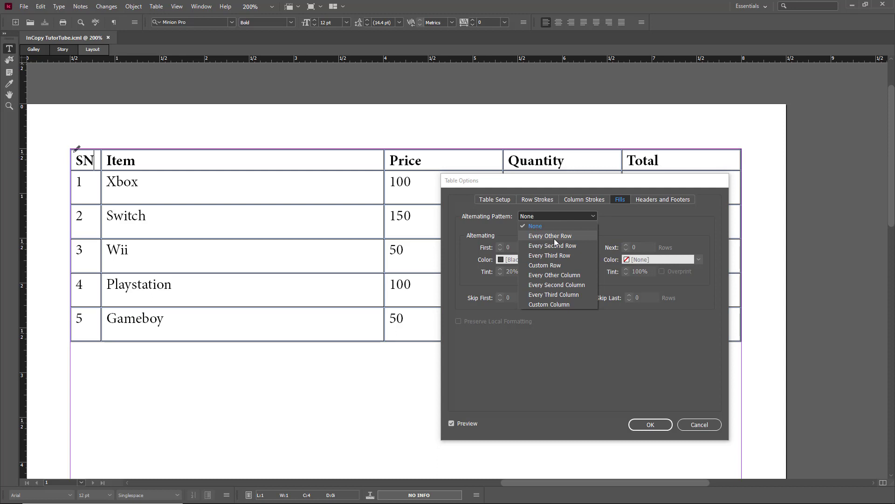
click(554, 239)
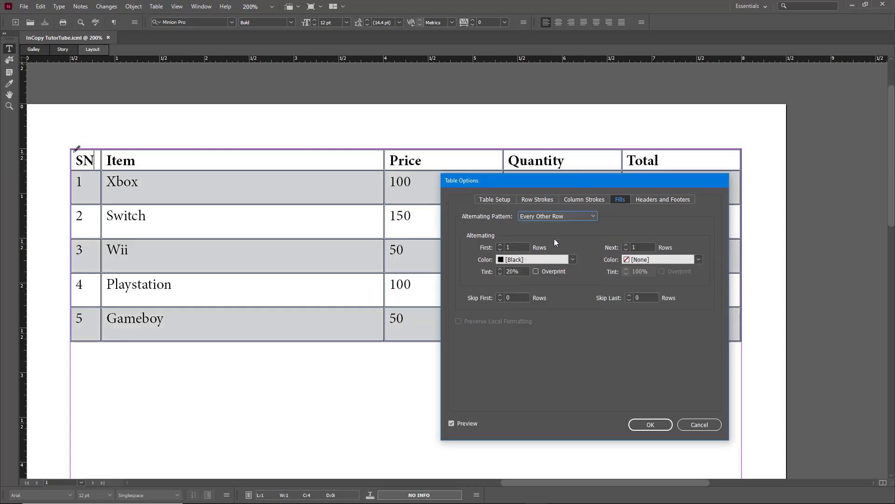
click(573, 259)
click(528, 308)
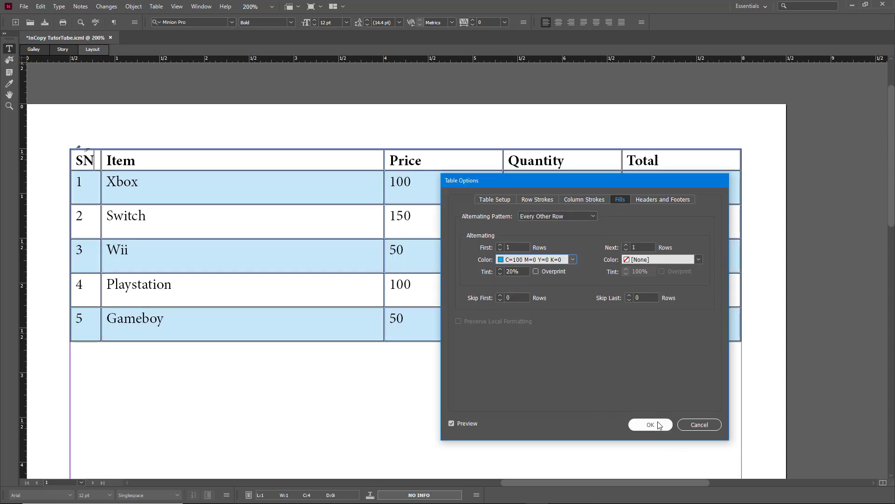
click(650, 424)
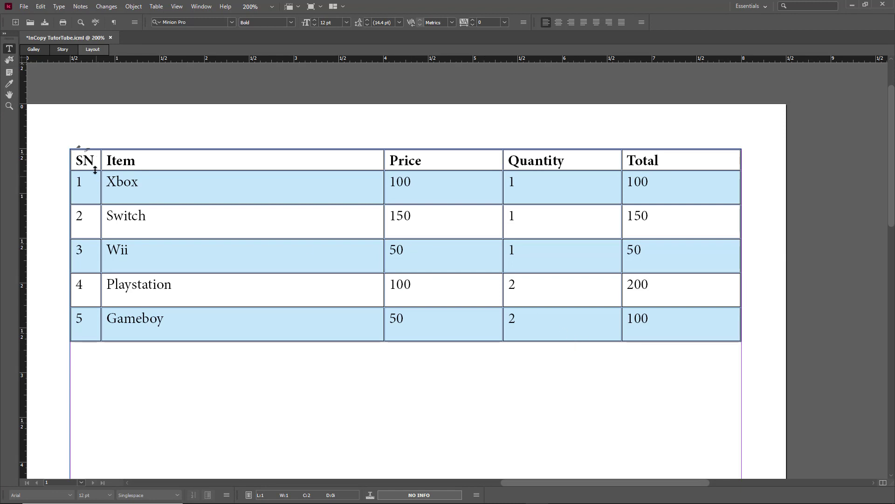
click(204, 9)
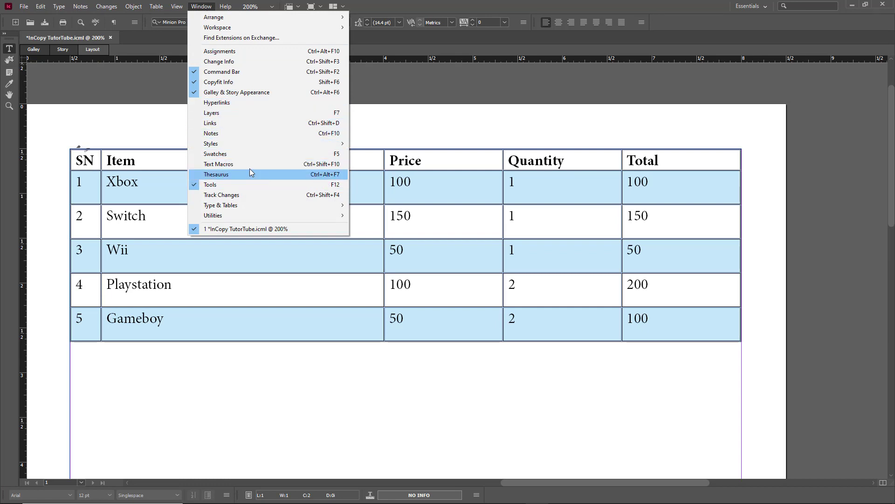
Create Table Style 1 from the striped table and compare it with the basic style.
mouse_move(250, 142)
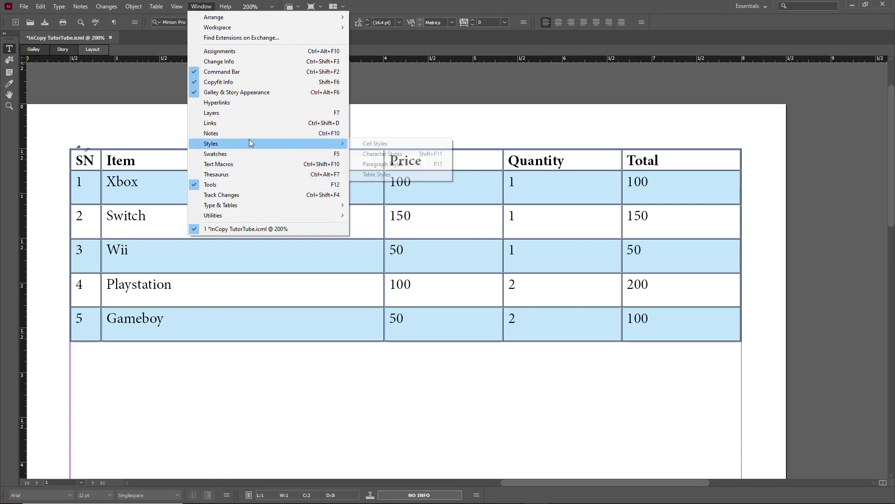
click(378, 176)
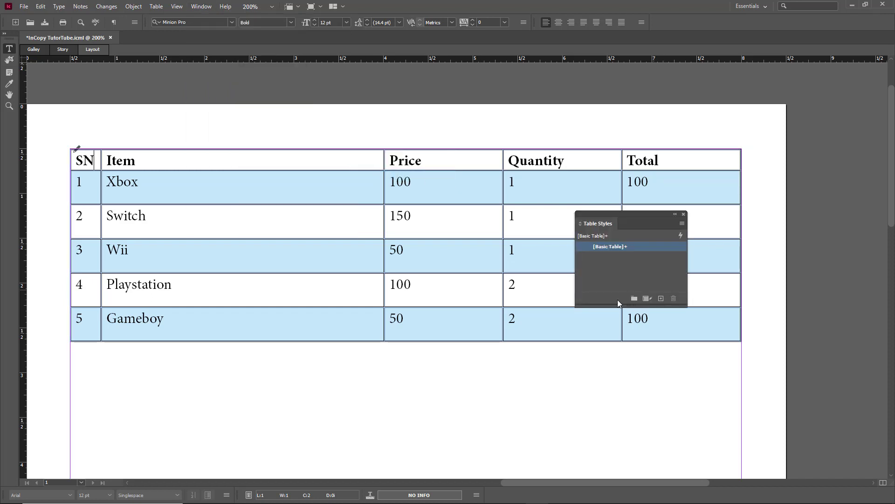
click(661, 299)
click(612, 256)
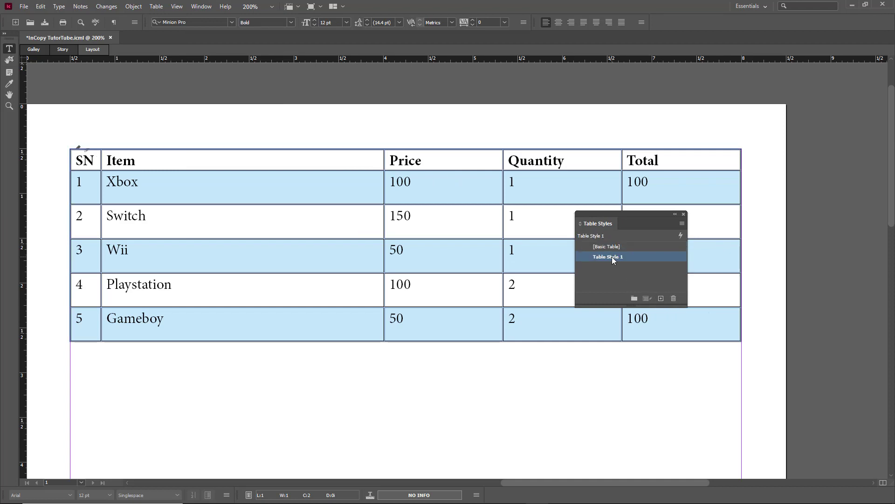
click(611, 245)
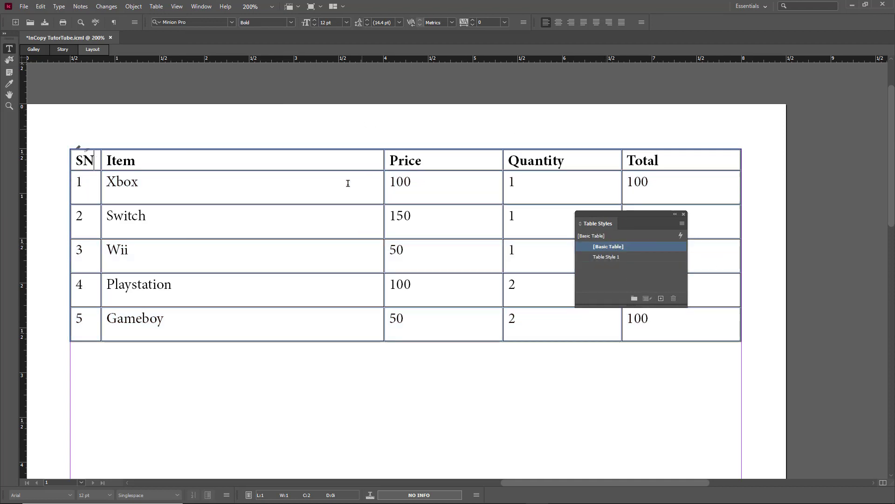
click(611, 257)
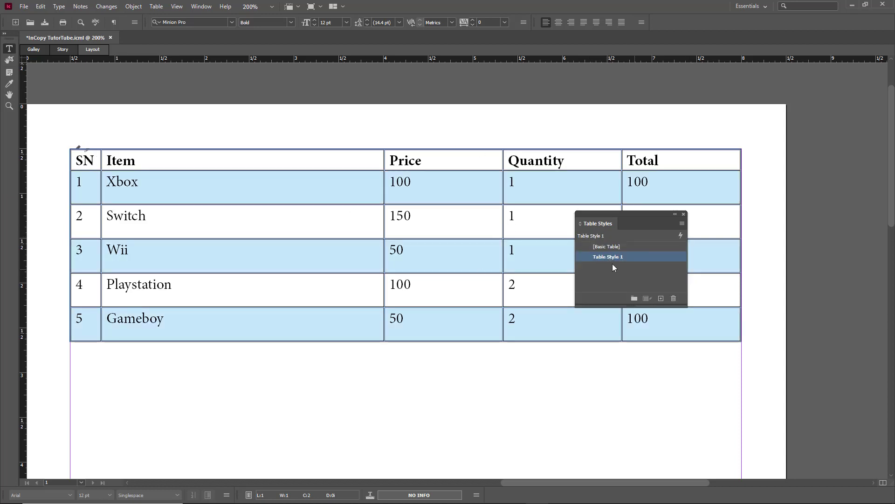
click(604, 247)
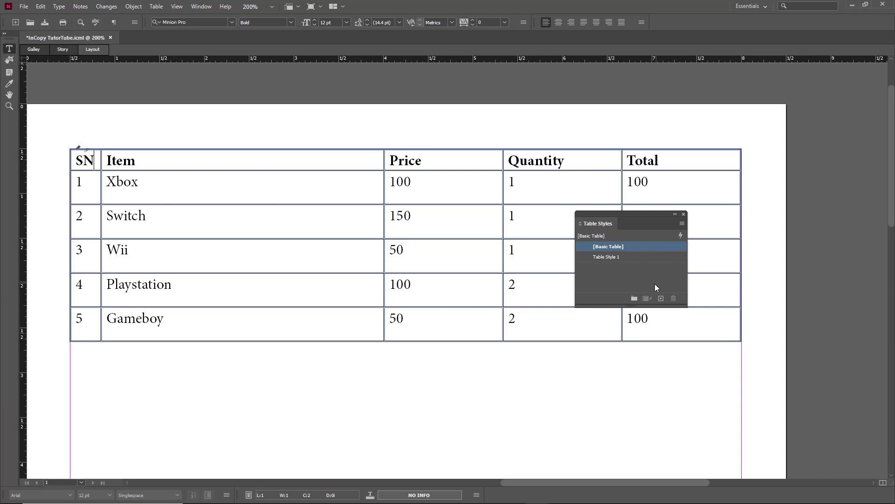
Create Table Style 2 and apply it, comparing it against Table Style 1.
click(662, 301)
click(603, 267)
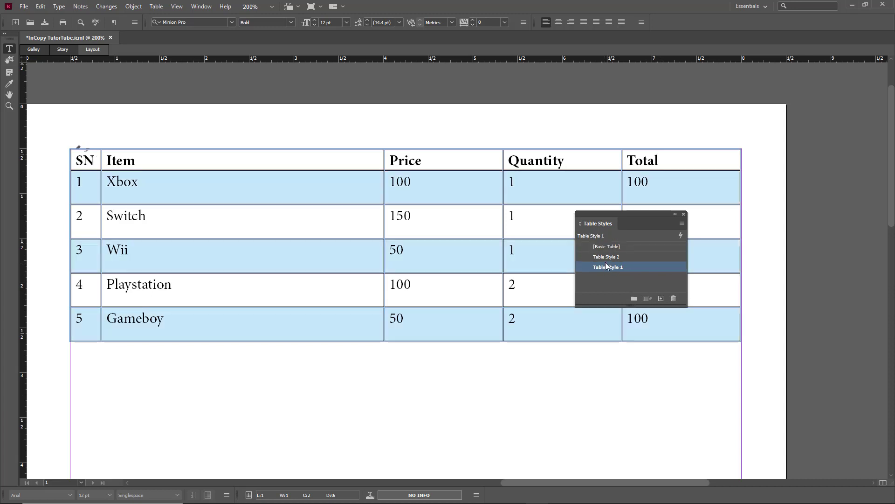
click(605, 258)
click(609, 268)
click(611, 257)
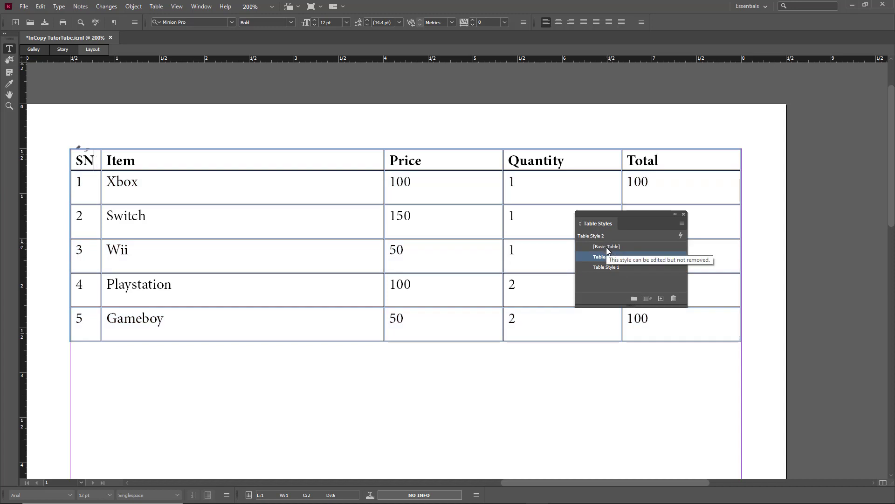
right_click(607, 260)
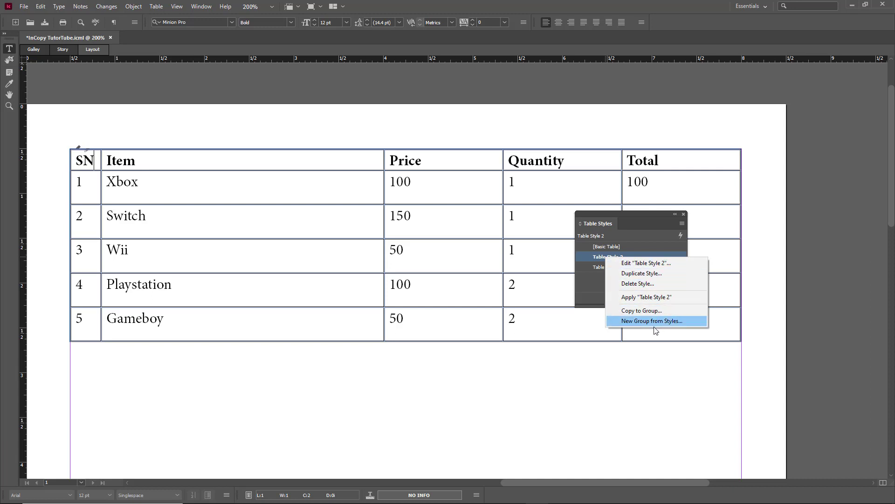
Edit Table Style 2 with Preview on and lower its table border weight to 2 pt.
click(637, 265)
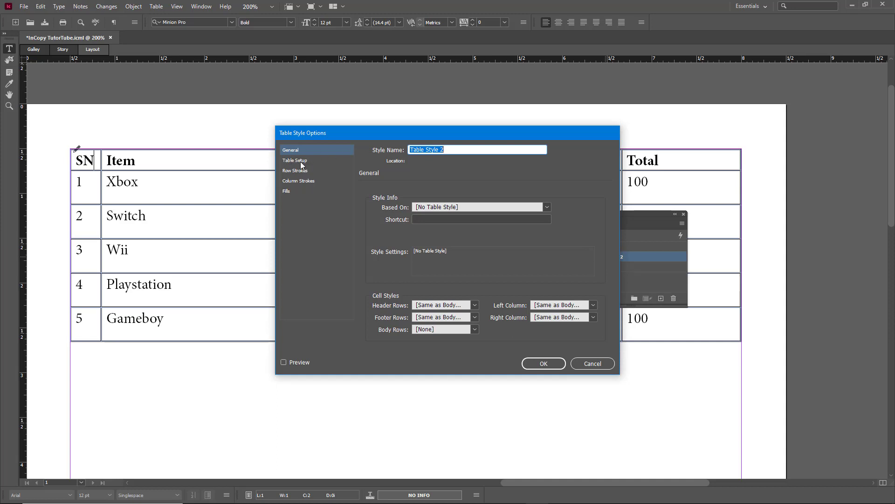
click(312, 159)
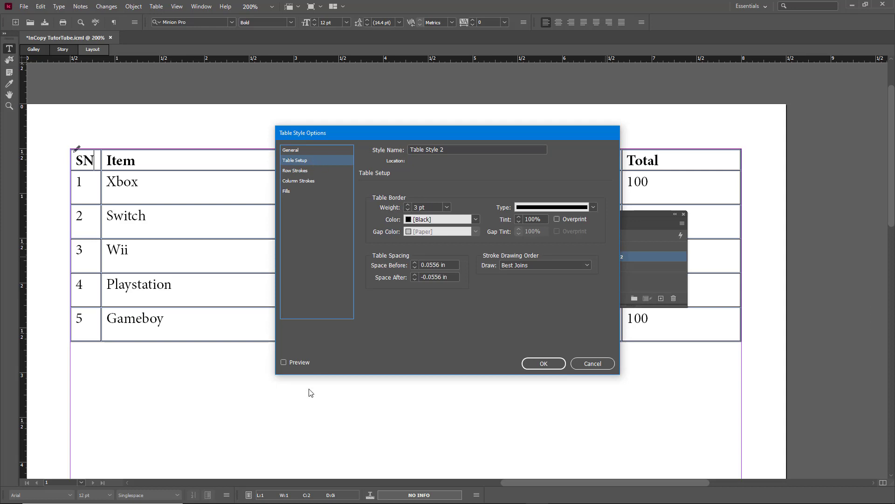
click(284, 362)
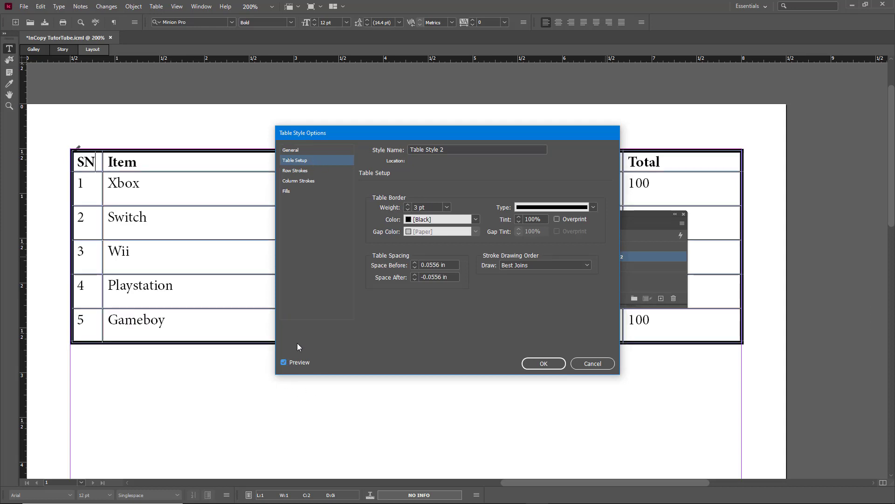
click(407, 209)
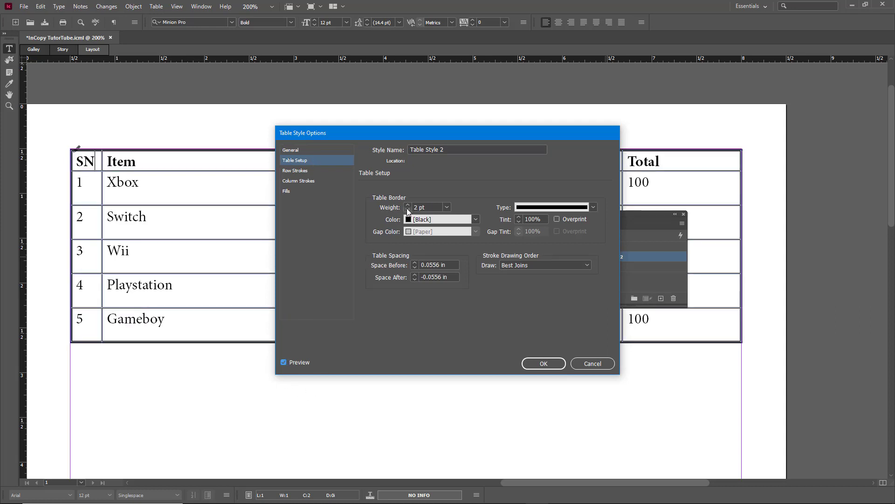
click(295, 170)
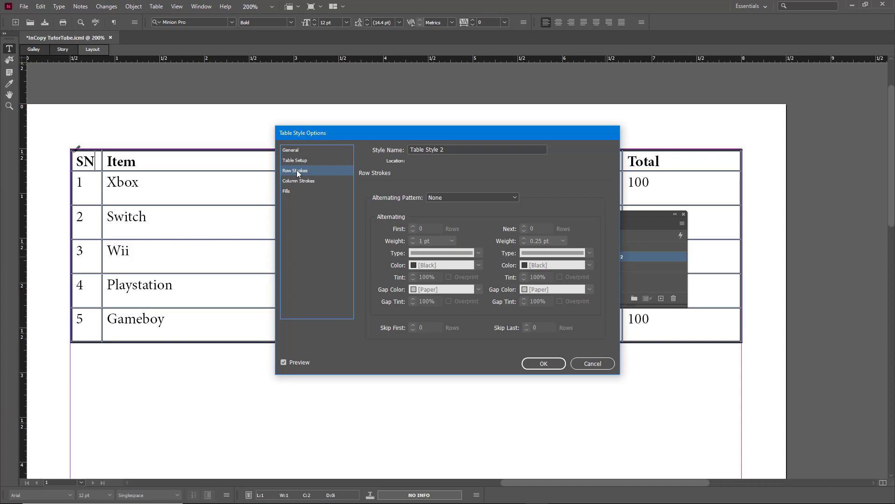
Try every-other-row row strokes in Table Style 2, then turn alternating strokes off.
click(458, 197)
click(460, 217)
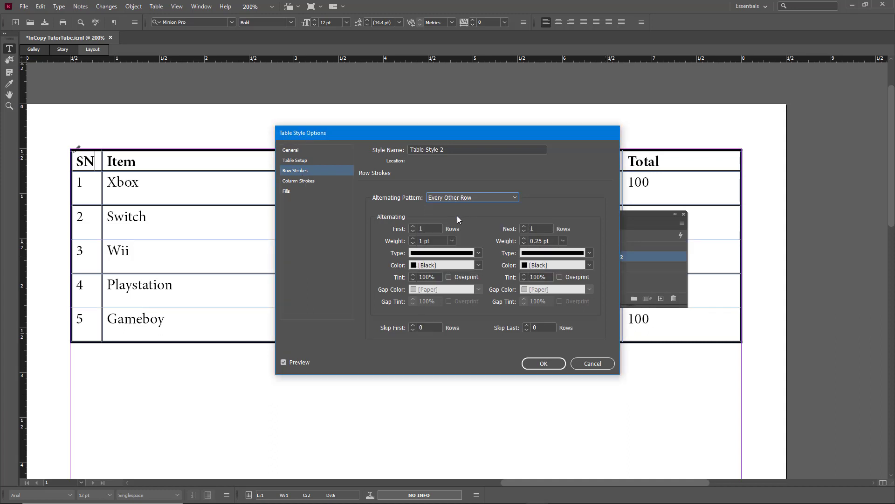
click(479, 196)
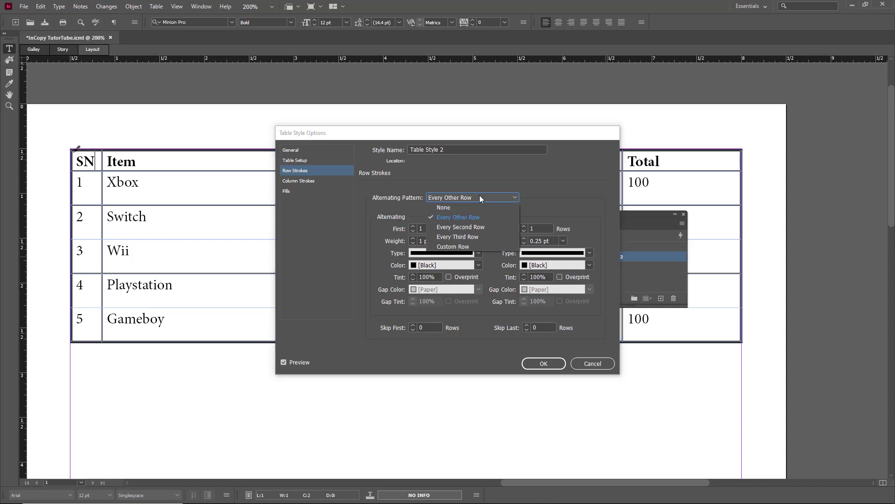
click(444, 208)
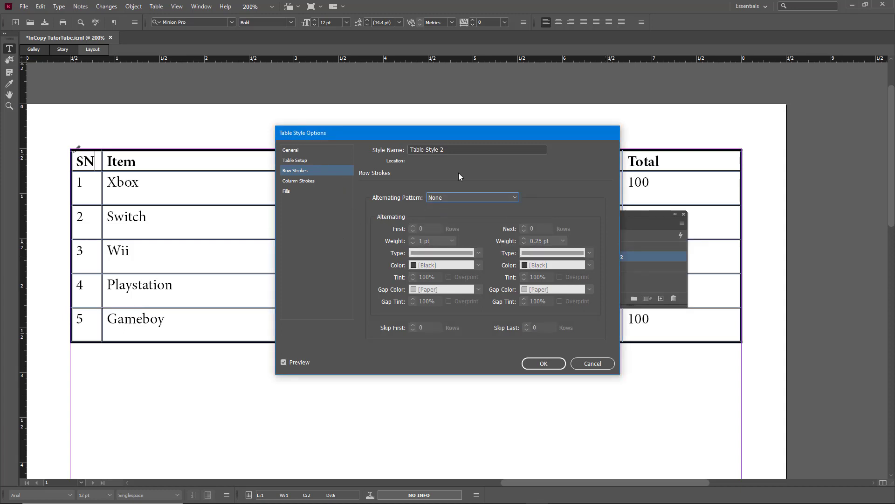
Set fills to Every Other Row: magenta 20% first, cyan at 10% tint next.
click(300, 181)
click(296, 191)
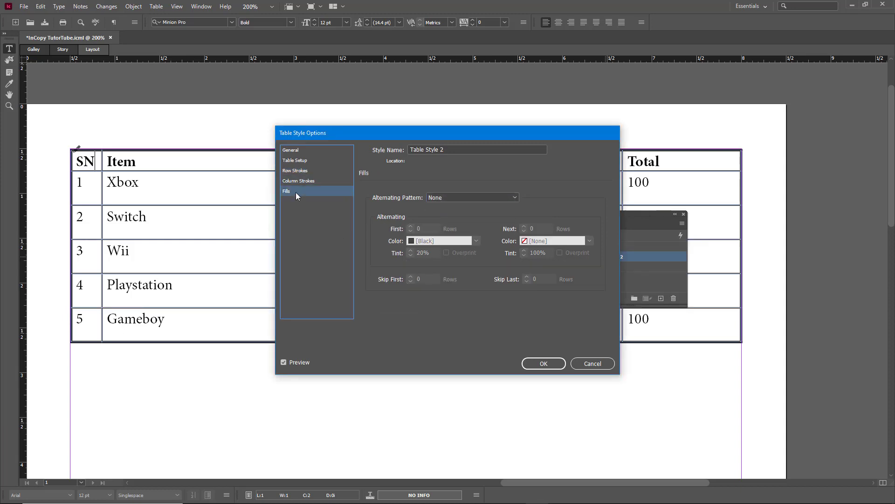
click(469, 200)
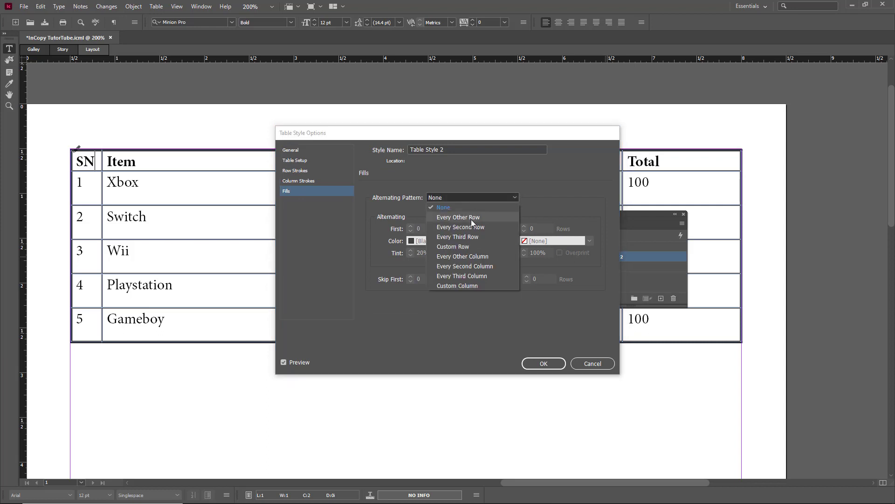
click(471, 219)
click(476, 241)
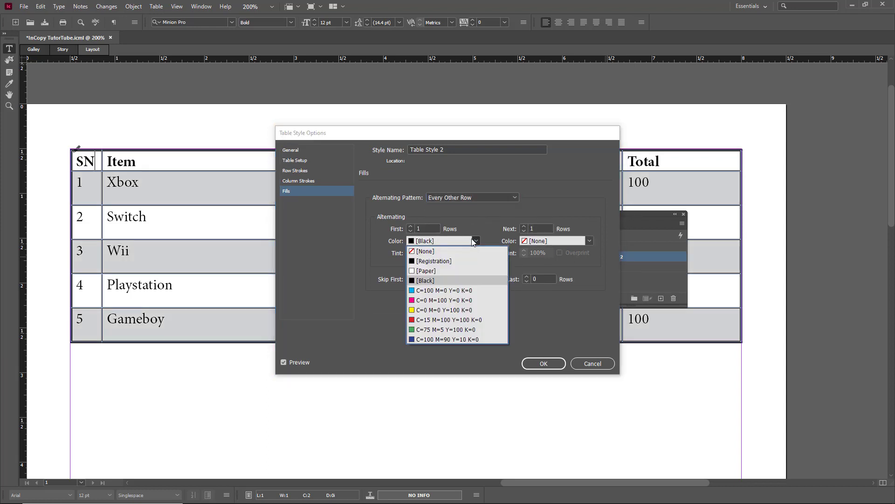
click(441, 300)
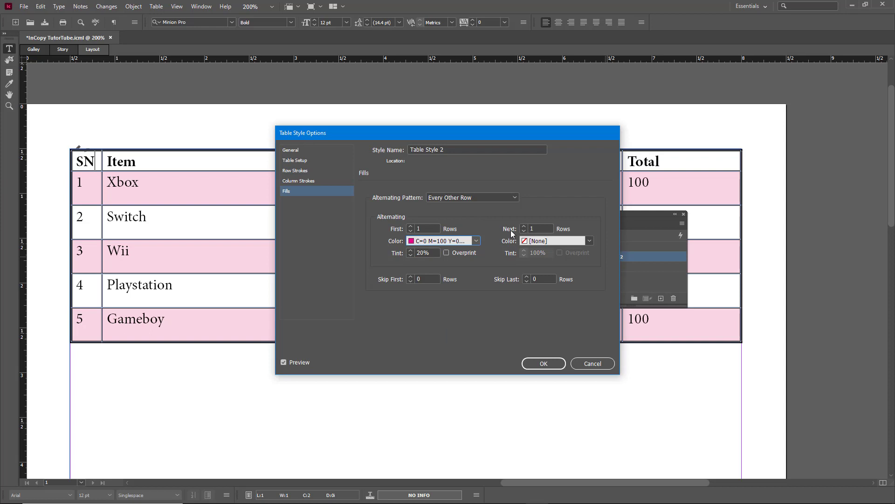
click(589, 241)
click(555, 290)
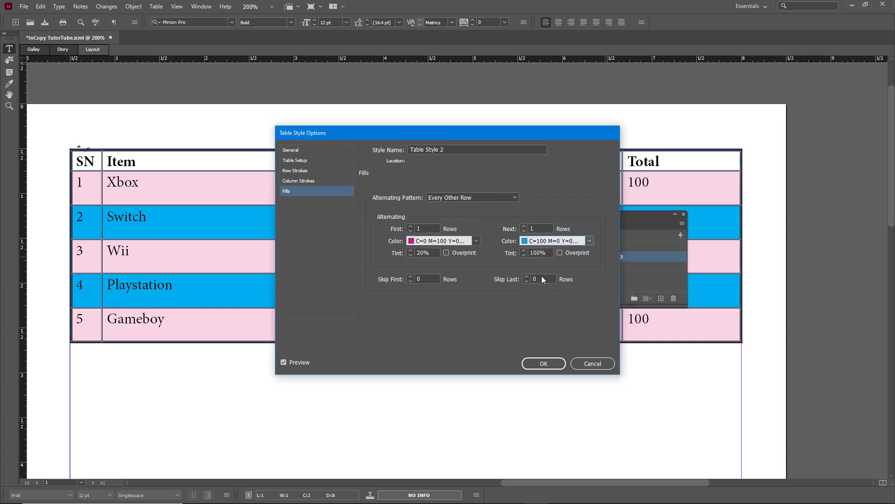
click(548, 253)
double_click(548, 252)
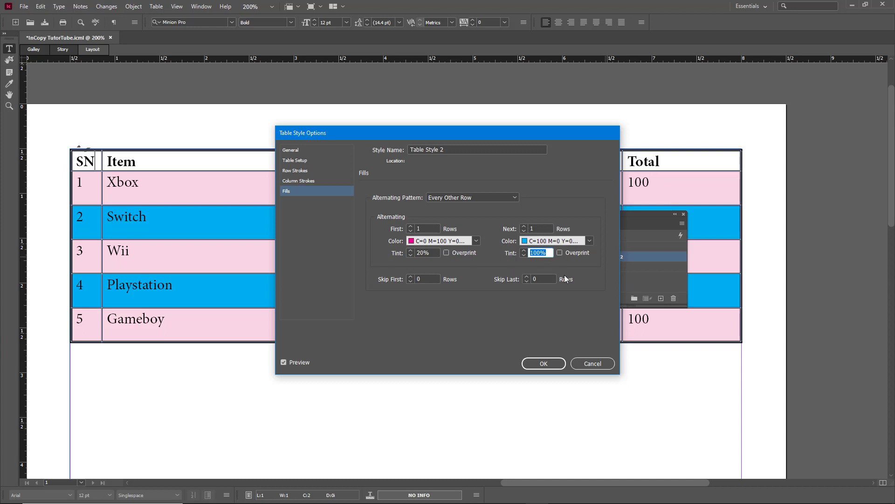
text(10)
click(429, 253)
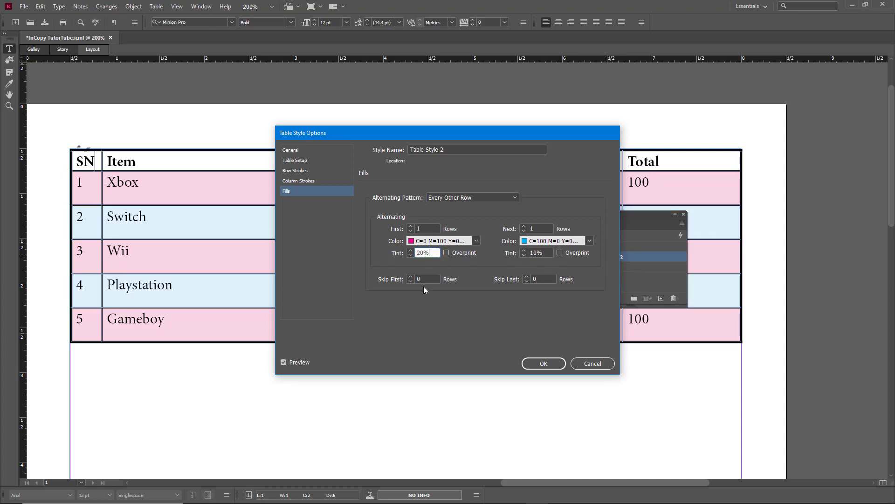
click(298, 160)
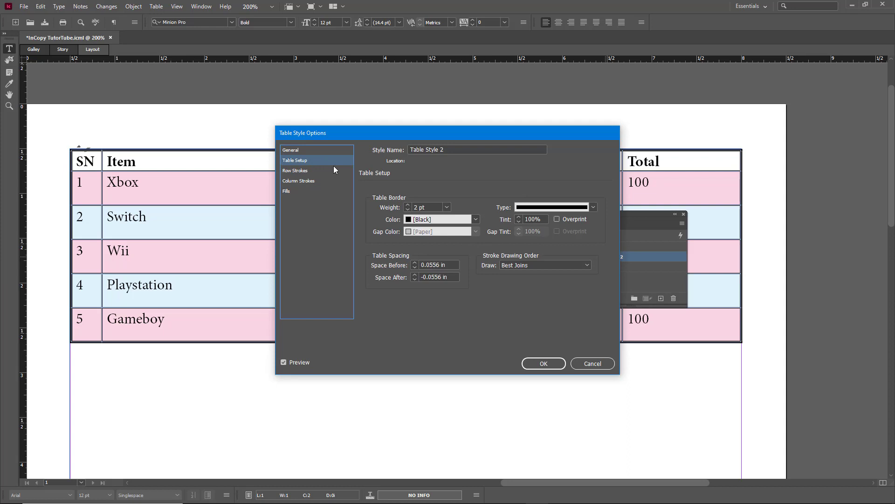
Set Table Style 2's border colour to green C=75 M=5 Y=100 K=0.
click(476, 219)
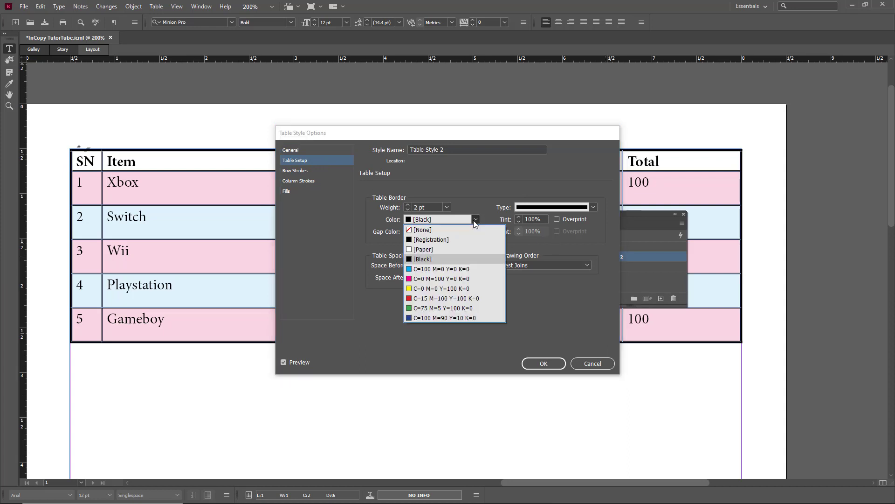
click(460, 308)
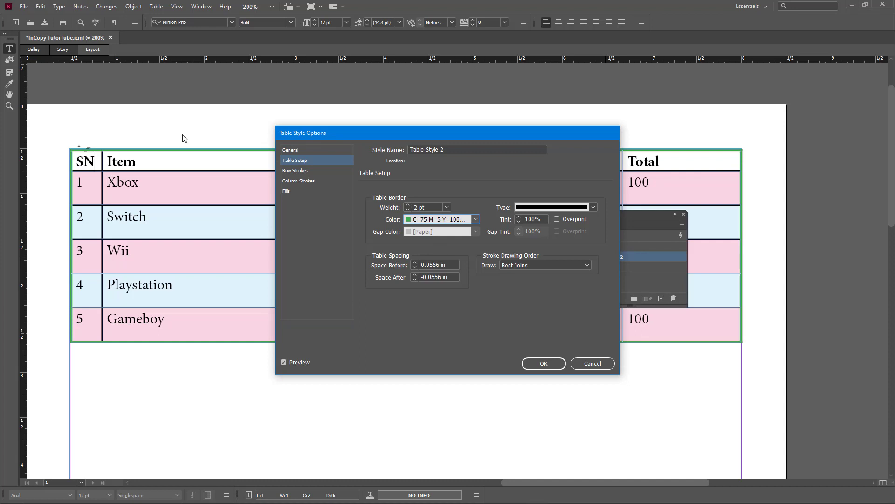
click(326, 151)
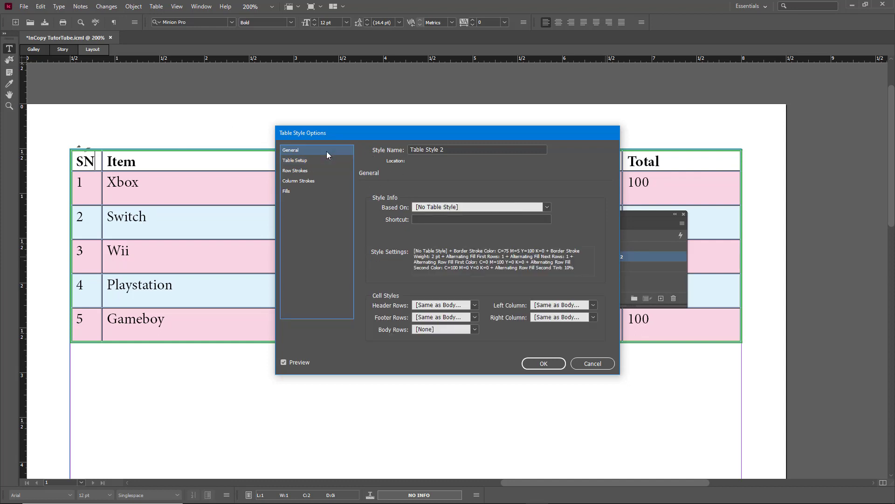
Check the header and footer row cell style options, then start a new header-row cell style.
click(475, 305)
click(475, 305)
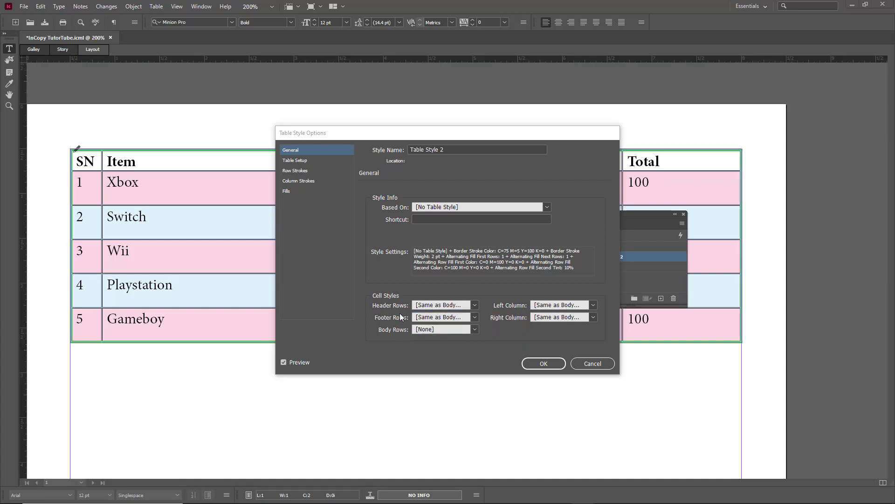
click(469, 315)
click(468, 318)
click(463, 306)
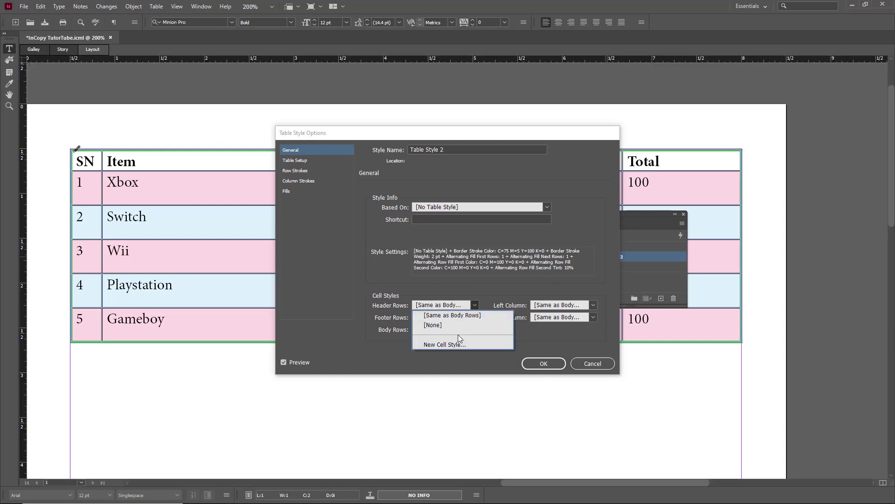
click(451, 343)
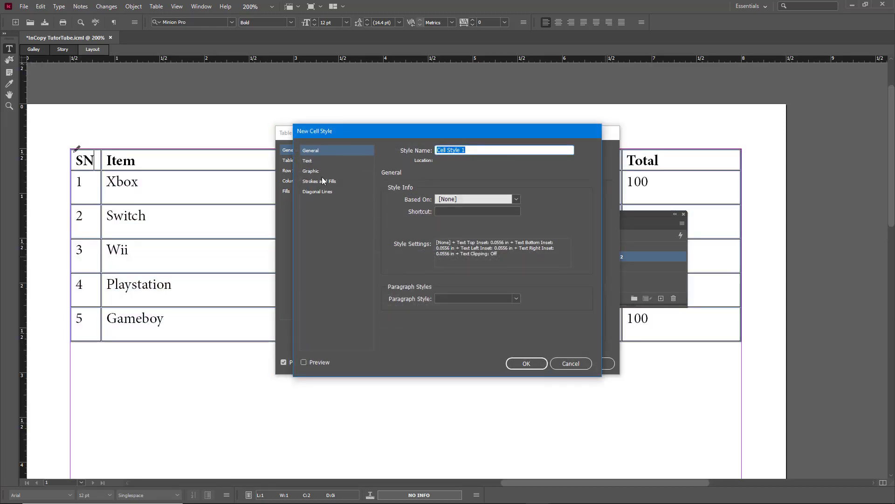
Browse the new cell style's pages, try a 2 pt diagonal line with preview, then cancel.
click(313, 161)
click(313, 173)
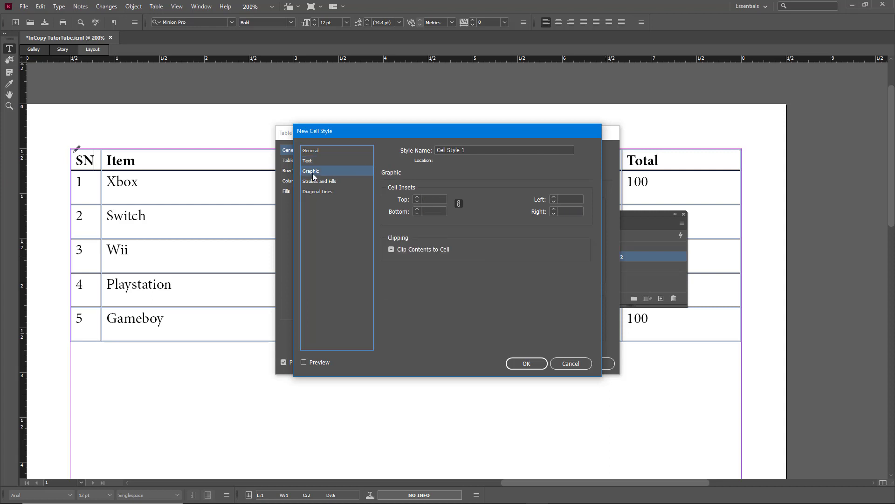
click(316, 180)
click(319, 173)
click(342, 191)
click(424, 214)
click(424, 214)
click(316, 364)
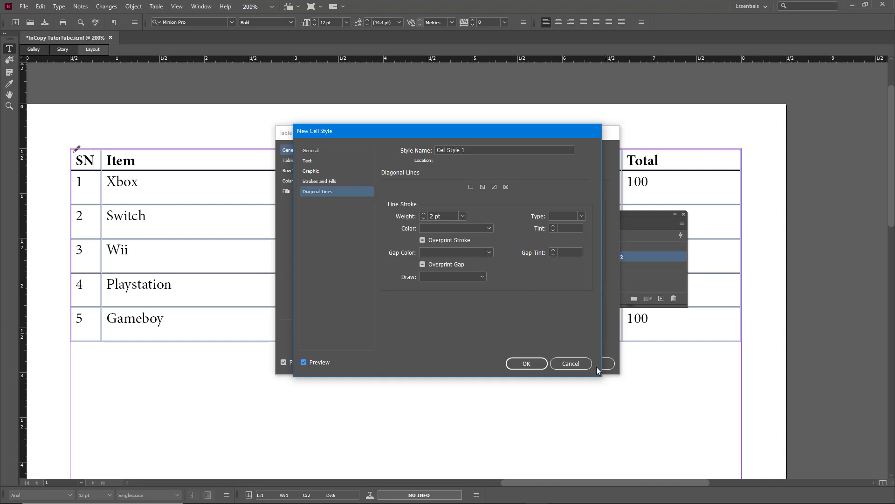
click(570, 363)
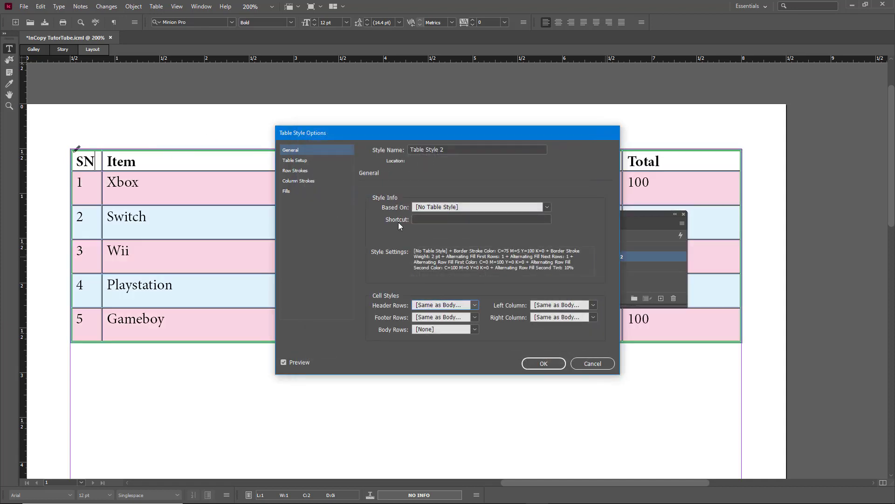
Confirm Table Style 2, compare it with Table Style 1 and basic, reapply it, and close the panel.
click(544, 363)
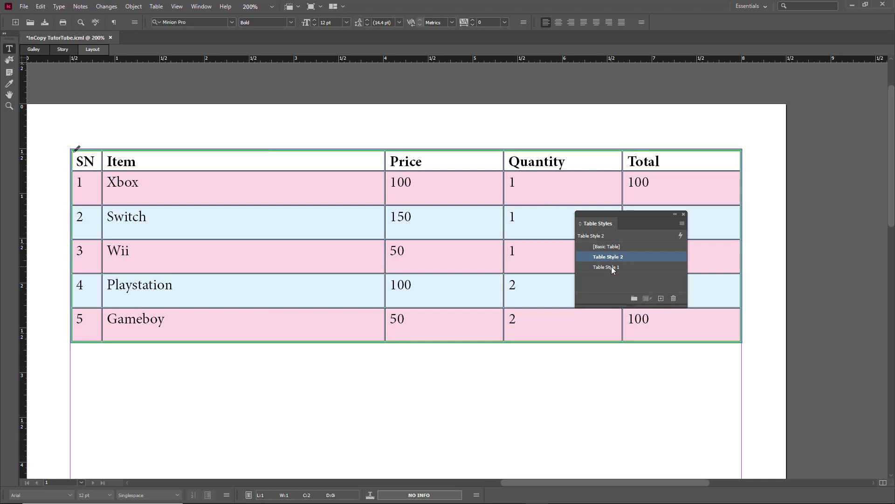
click(612, 267)
click(609, 246)
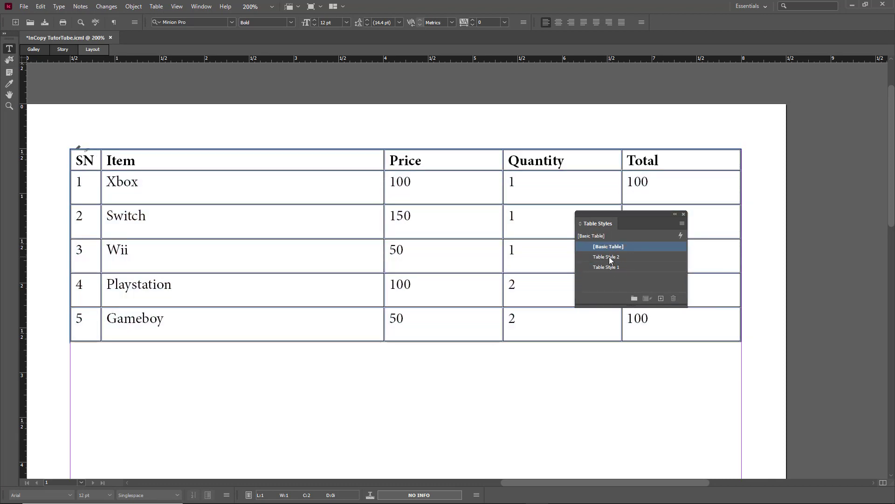
click(610, 257)
click(612, 268)
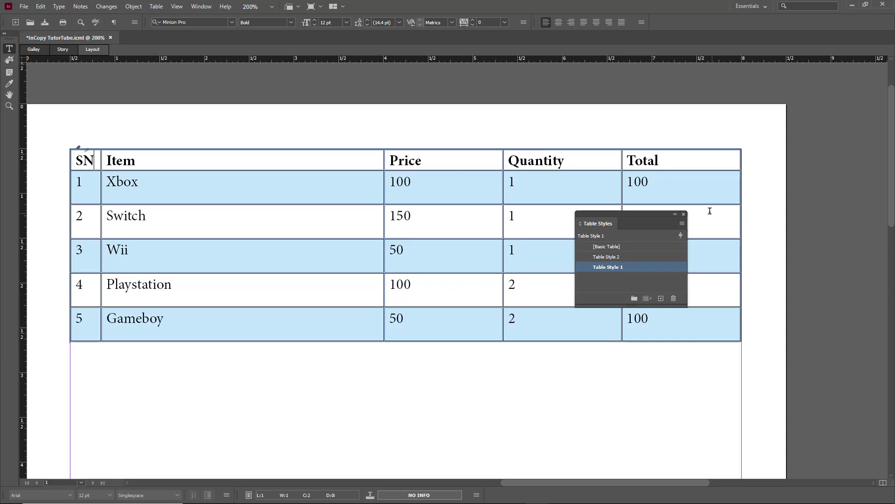
click(611, 259)
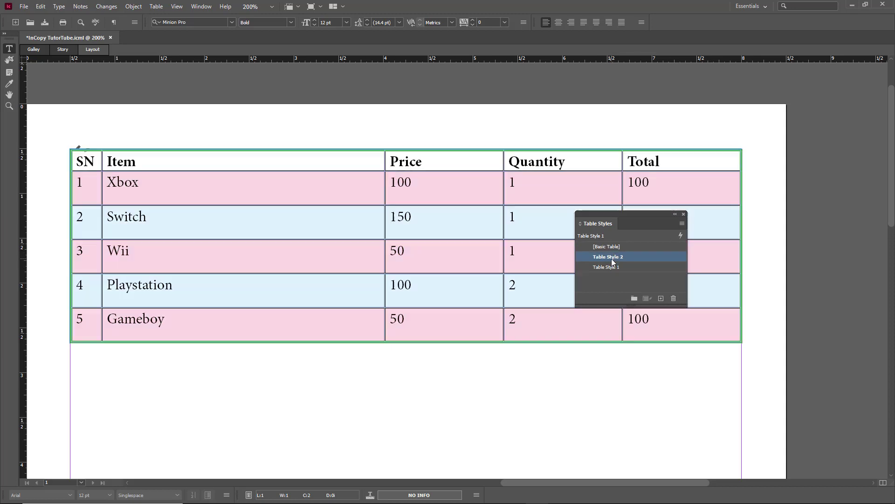
click(683, 214)
click(625, 385)
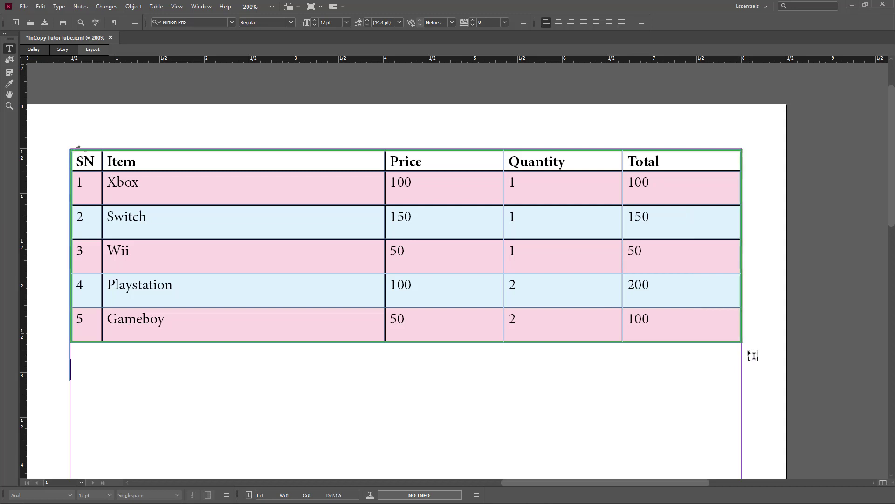
Insert a new table with 5 columns and 1 header row below the price table.
click(156, 7)
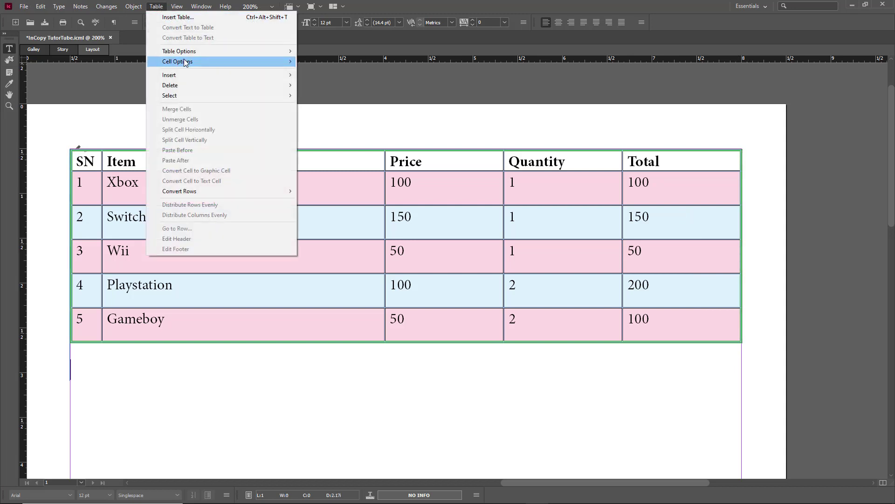
click(178, 17)
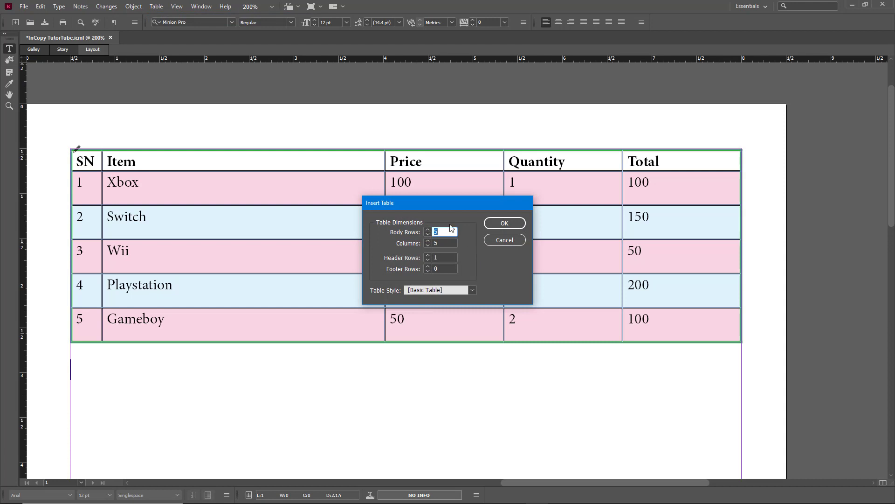
click(505, 223)
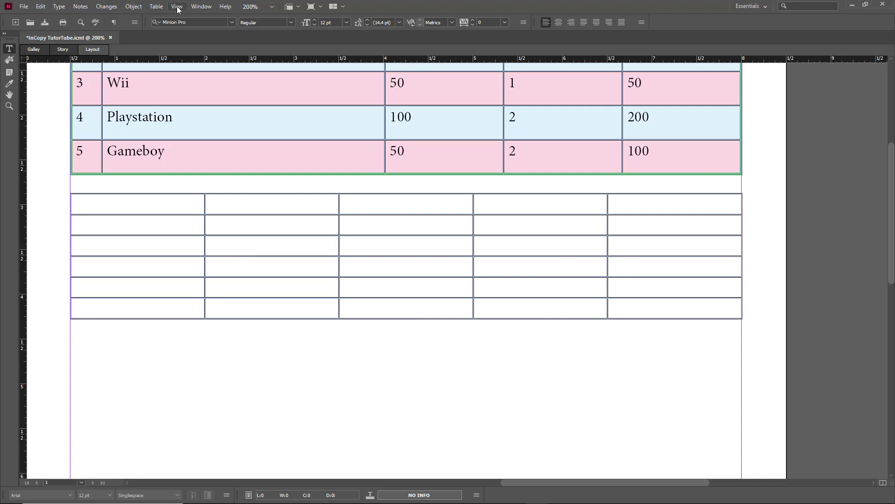
click(156, 7)
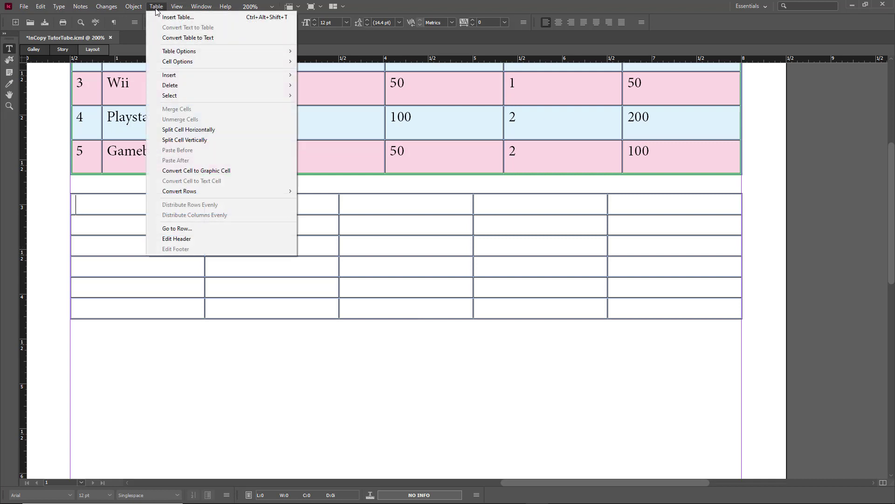
Apply Table Style 2 to the new empty table from the Table Styles panel.
mouse_move(201, 6)
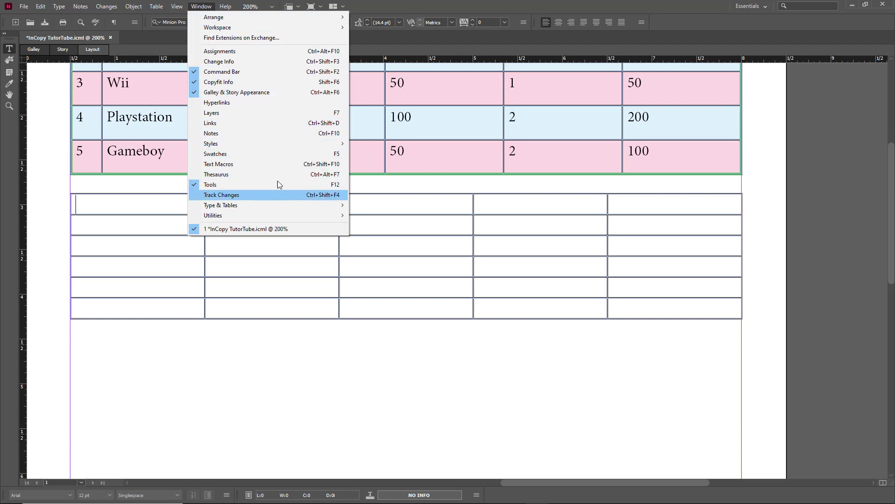
mouse_move(256, 144)
click(387, 174)
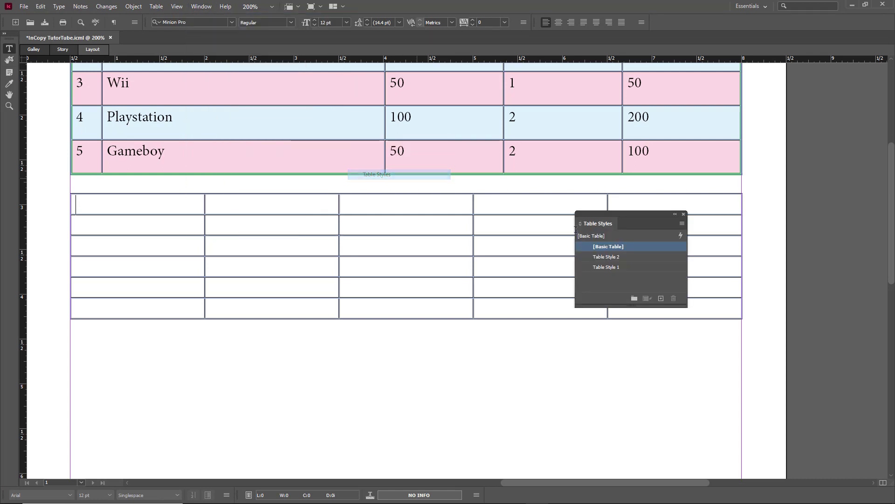
click(620, 255)
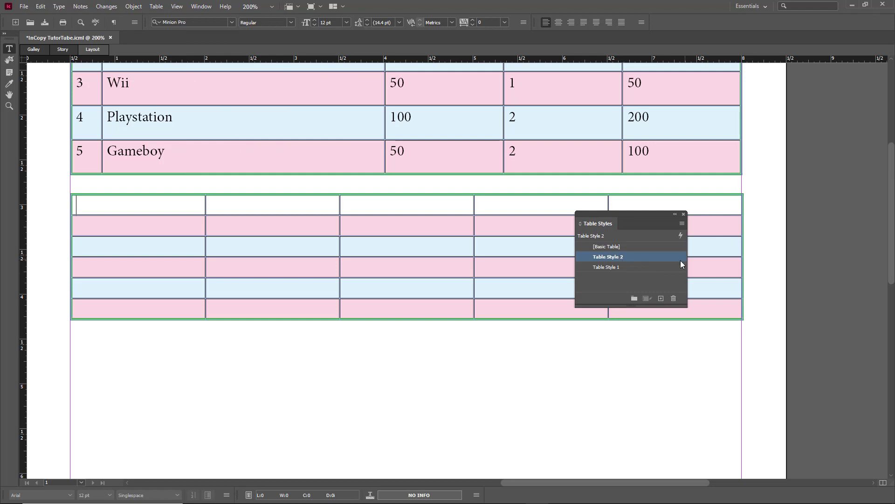
scroll(390, 253, up, 5)
scroll(314, 164, down, 6)
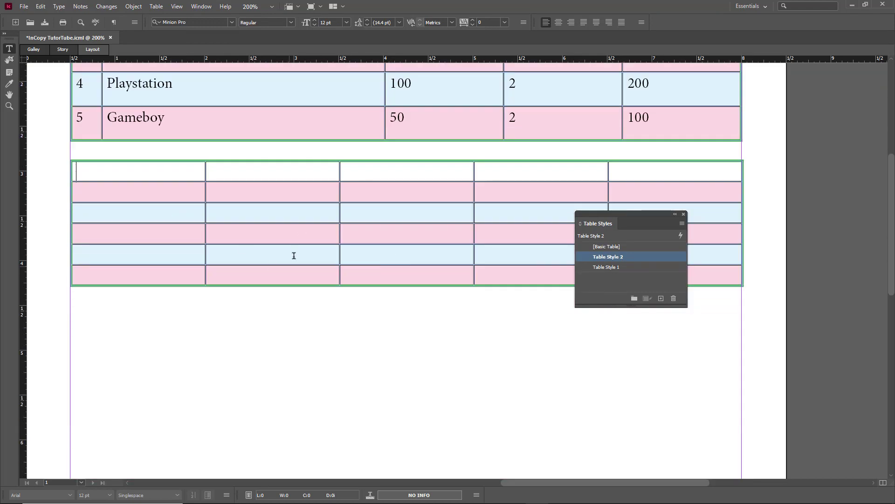
scroll(294, 255, up, 2)
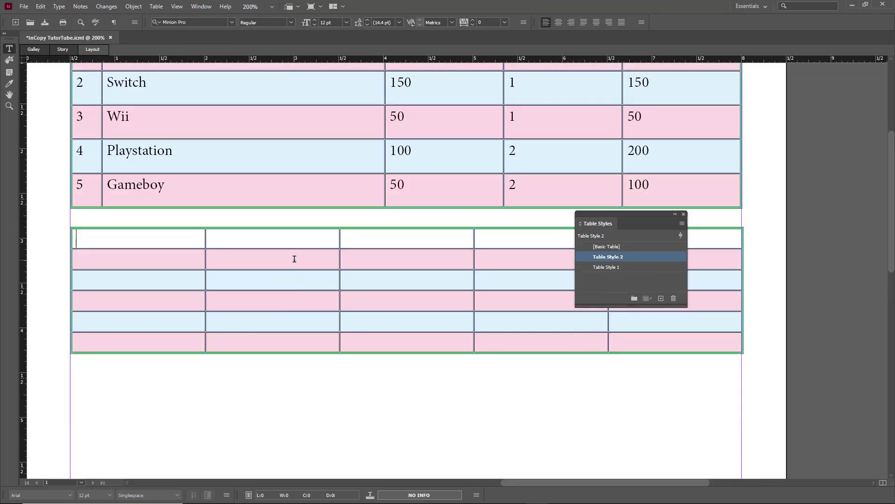